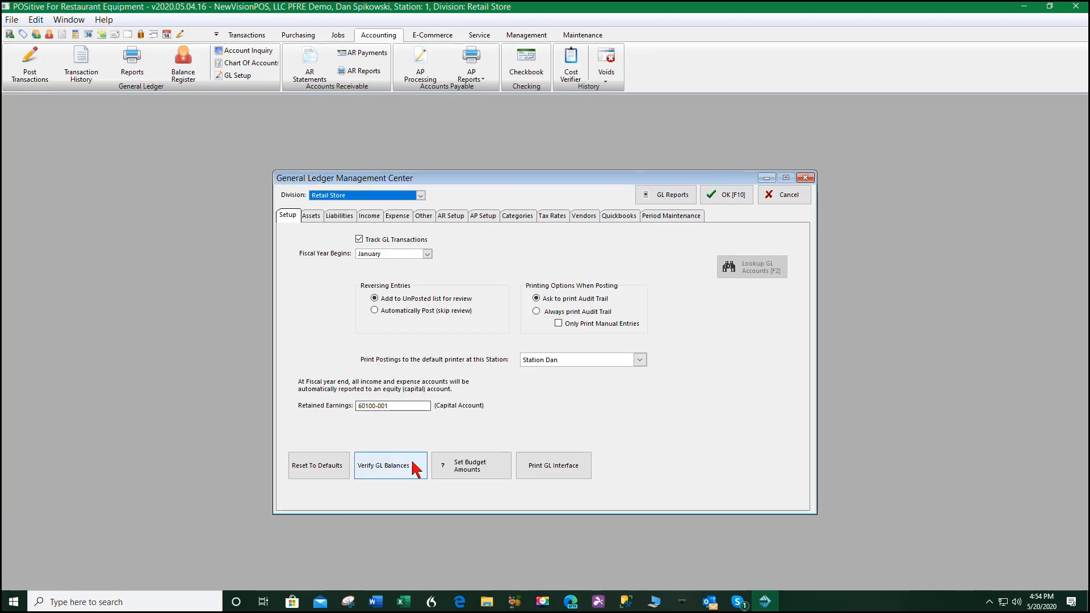
- Review the budget options and the asset, liability, income and expense account numbers of the Retail Store division
{"action": "left_click", "coordinate": [470, 467]}
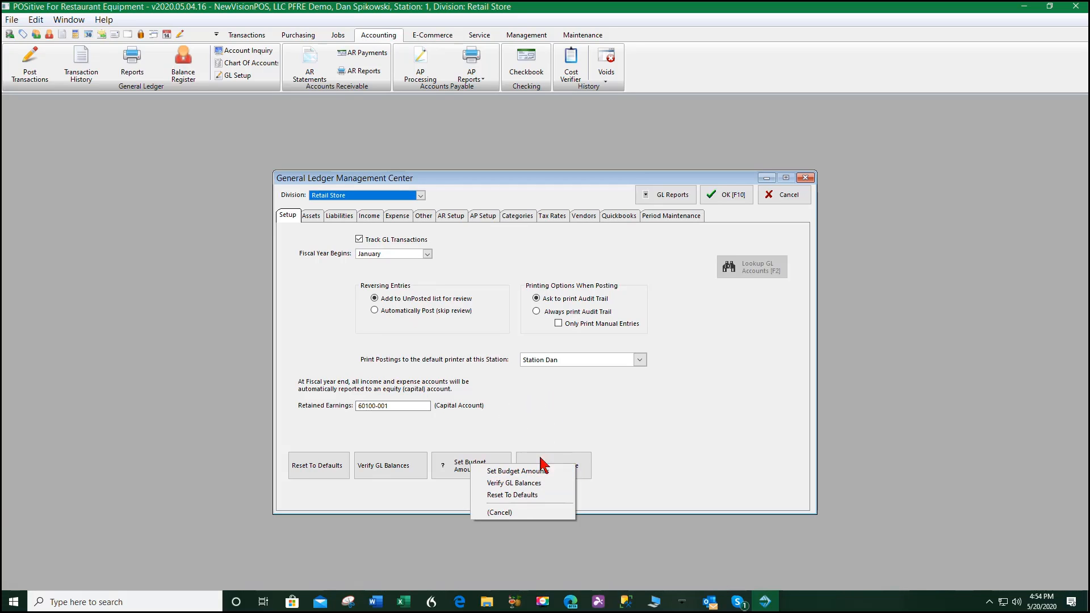
{"action": "left_click", "coordinate": [313, 217]}
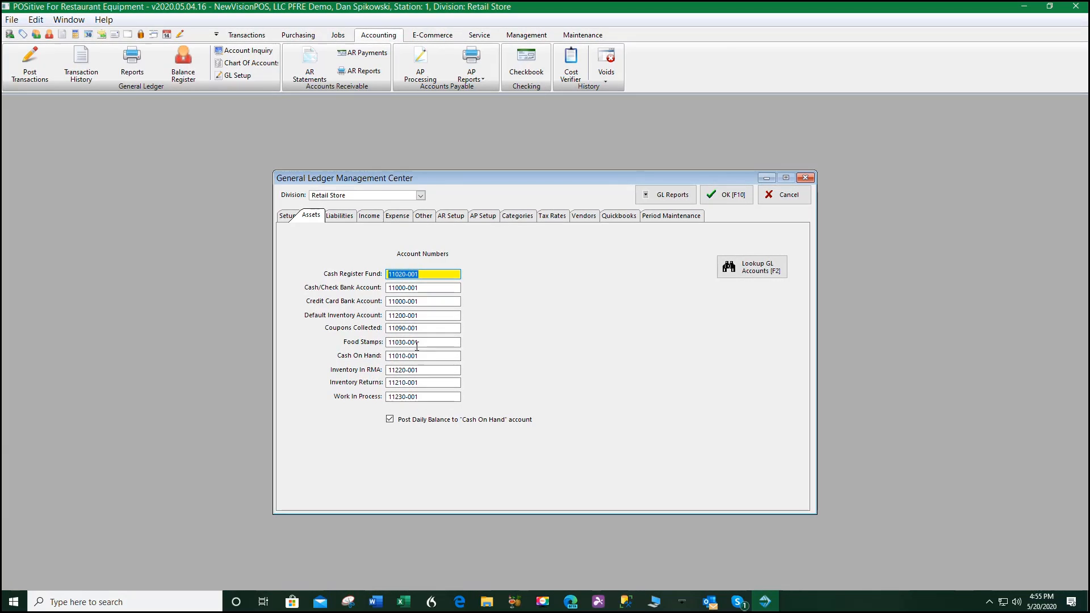
{"action": "left_click", "coordinate": [344, 218]}
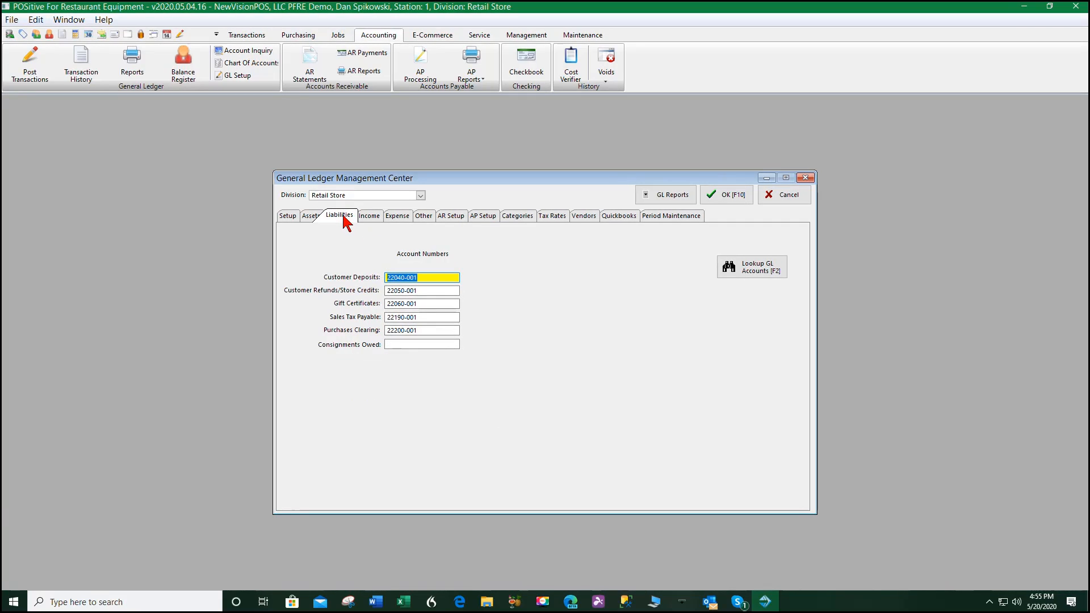
{"action": "left_click", "coordinate": [379, 220]}
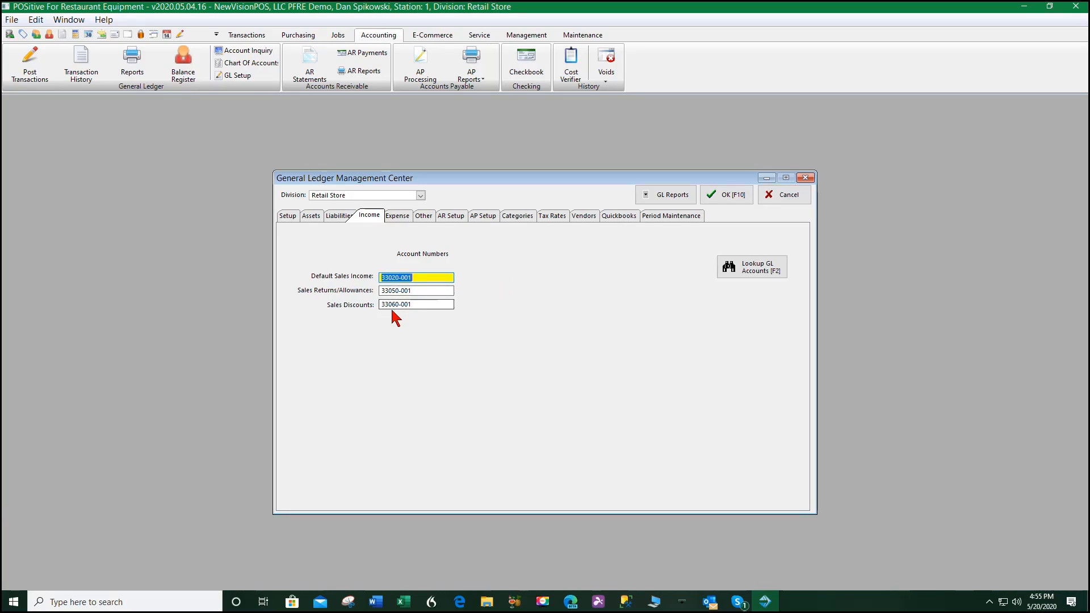
{"action": "left_click", "coordinate": [401, 216]}
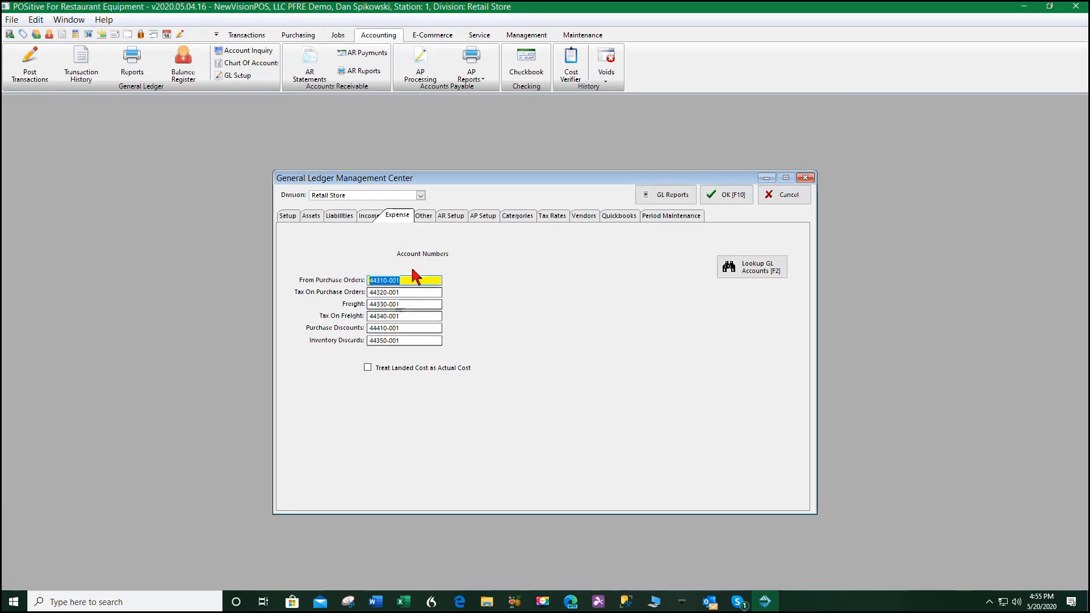
- Set the Bank Charges account to 44470-001, the Retail Store's Bank service charges expense account, using the GL account lookup
{"action": "left_click", "coordinate": [427, 218]}
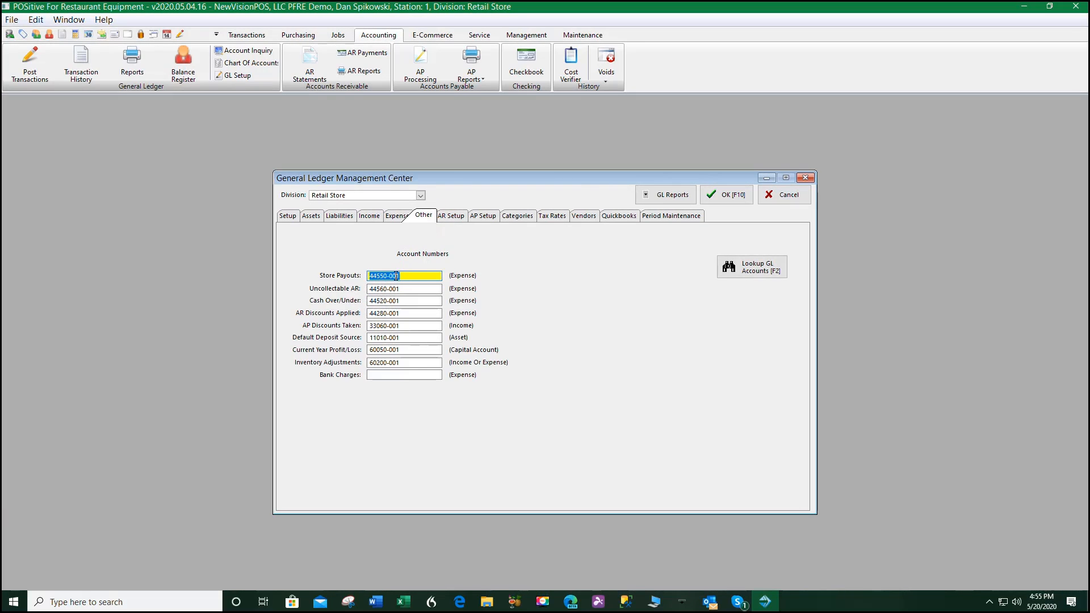
{"action": "left_click", "coordinate": [385, 373]}
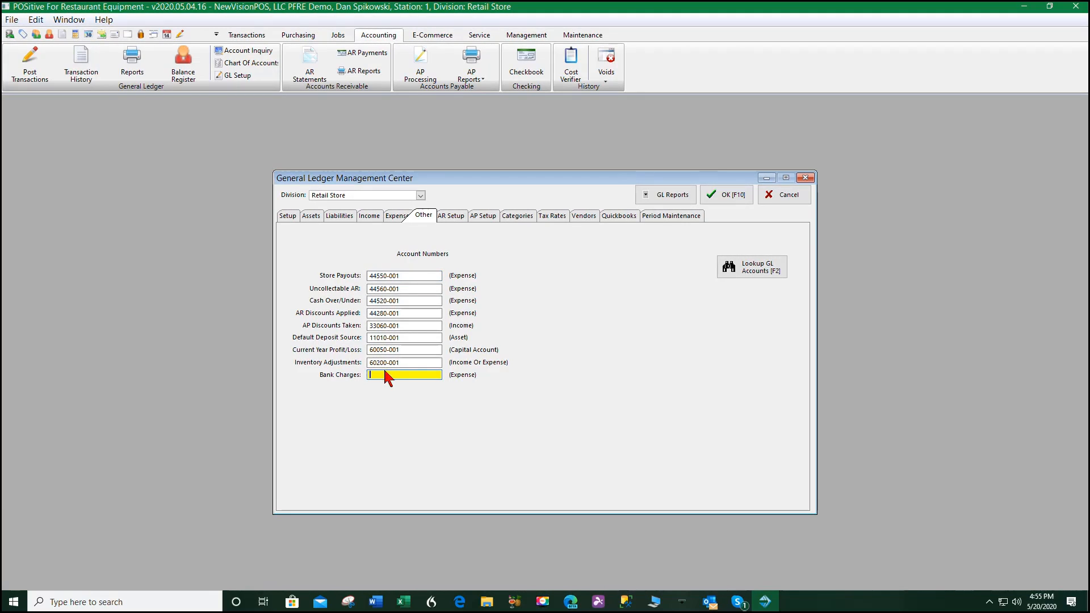
{"action": "left_click", "coordinate": [760, 271]}
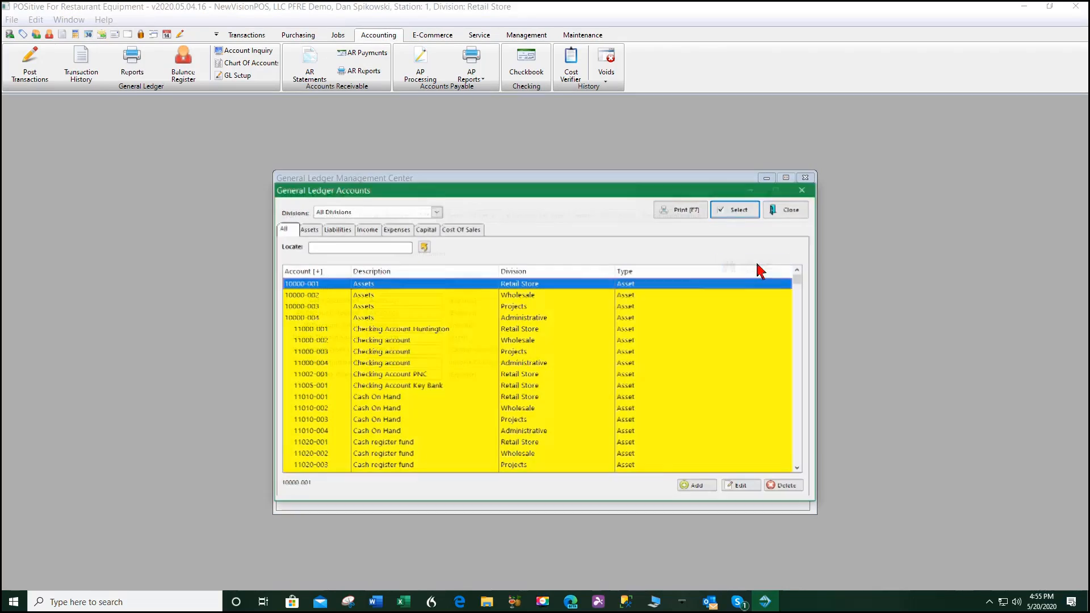
{"action": "left_click", "coordinate": [401, 231]}
{"action": "scroll", "coordinate": [410, 369], "scroll_direction": "down", "scroll_amount": 10}
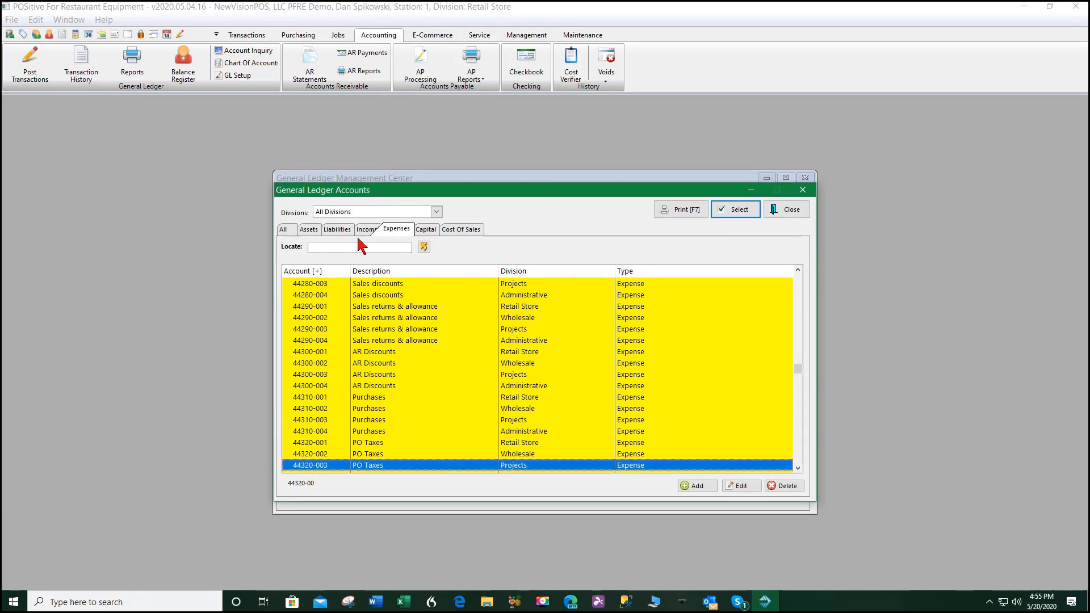
{"action": "scroll", "coordinate": [368, 378], "scroll_direction": "down", "scroll_amount": 3}
{"action": "scroll", "coordinate": [368, 379], "scroll_direction": "down", "scroll_amount": 6}
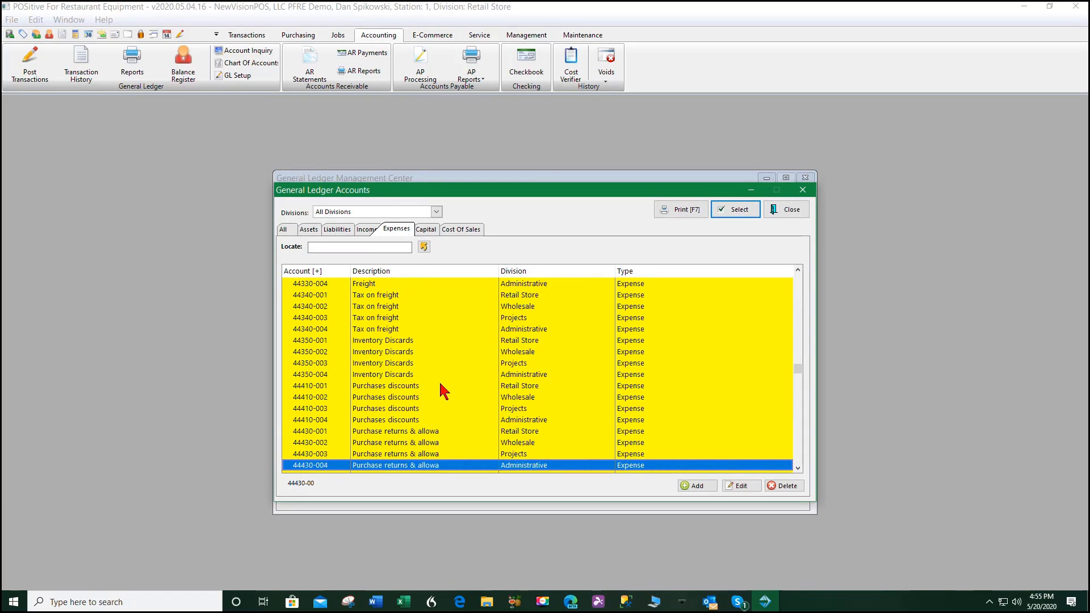
{"action": "scroll", "coordinate": [437, 388], "scroll_direction": "down", "scroll_amount": 2}
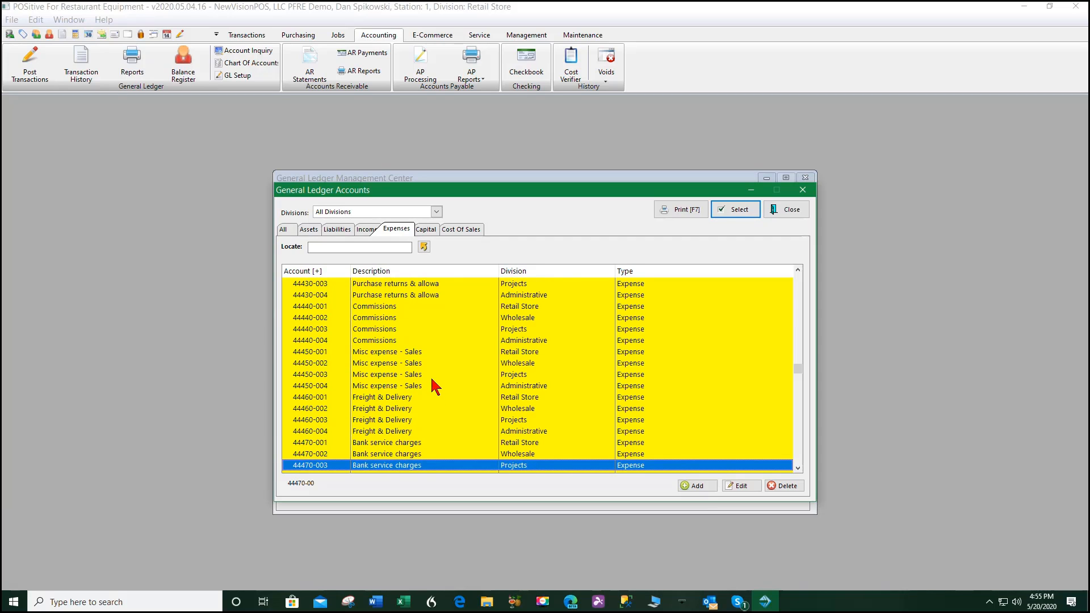
{"action": "left_click", "coordinate": [375, 442]}
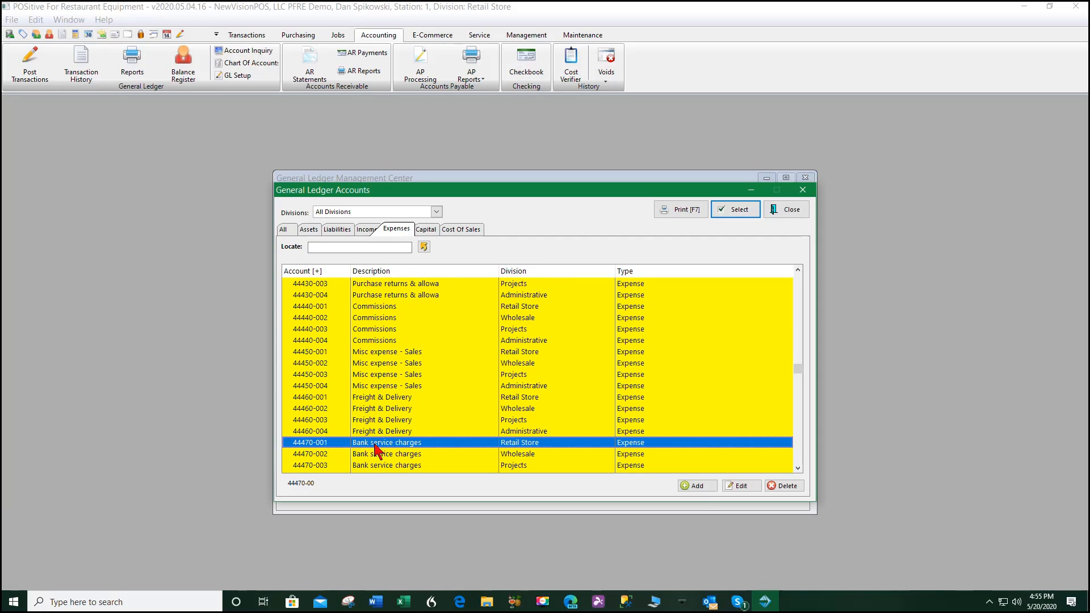
{"action": "left_click", "coordinate": [735, 209]}
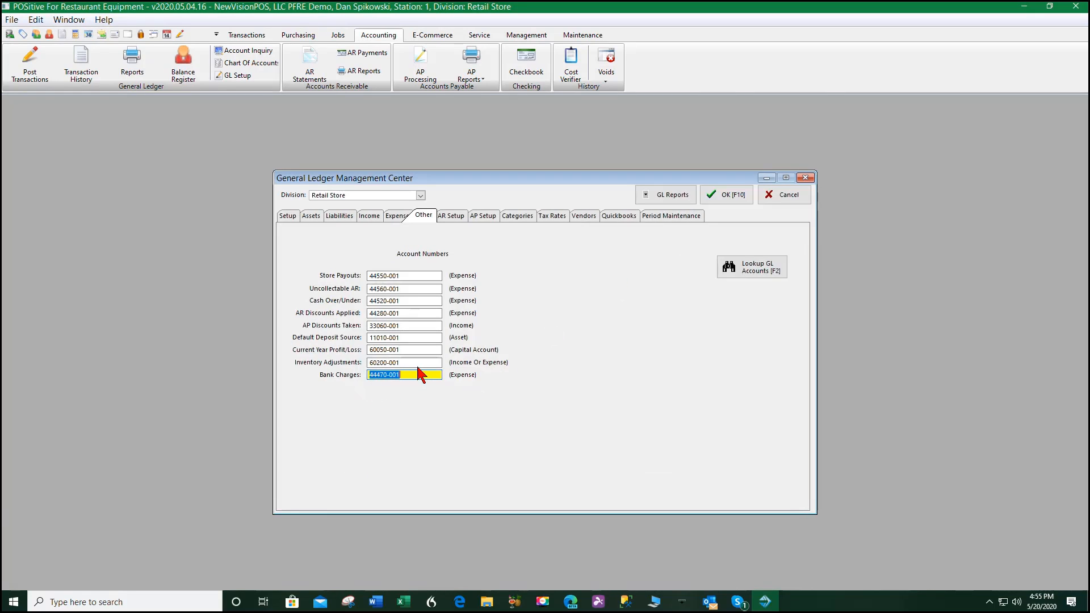
- Review the accounts receivable and accounts payable account numbers and the GL accounts assigned to item categories
{"action": "left_click", "coordinate": [460, 219]}
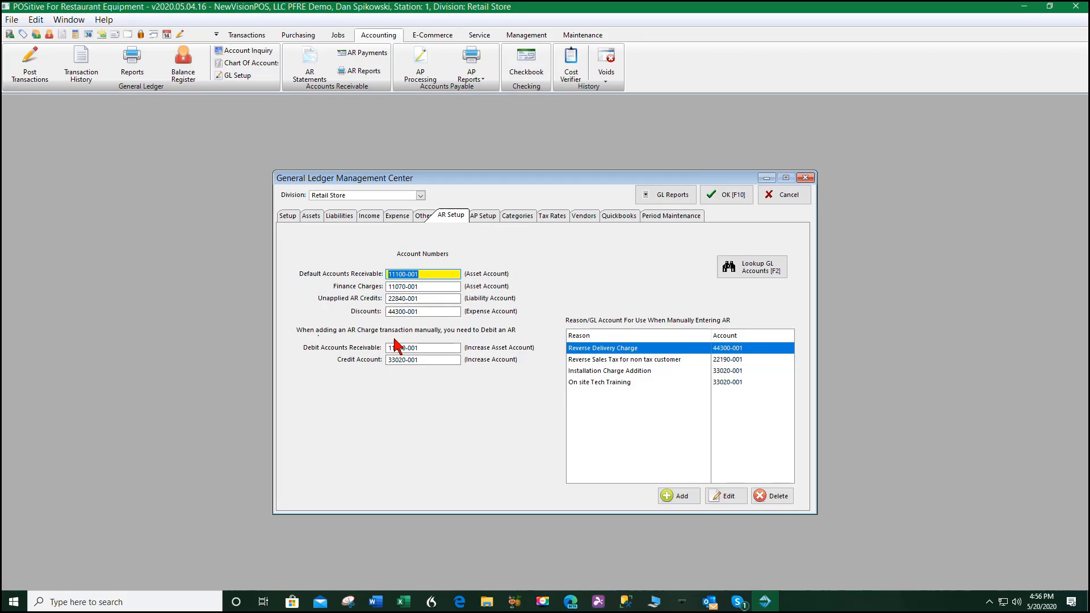
{"action": "left_click", "coordinate": [492, 217]}
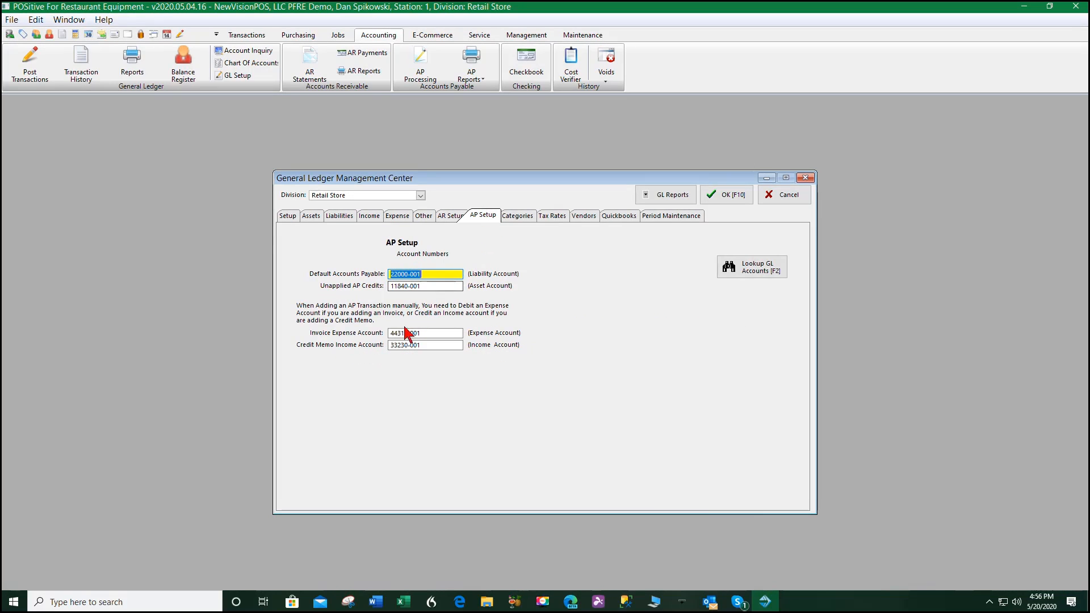
{"action": "left_click", "coordinate": [530, 217]}
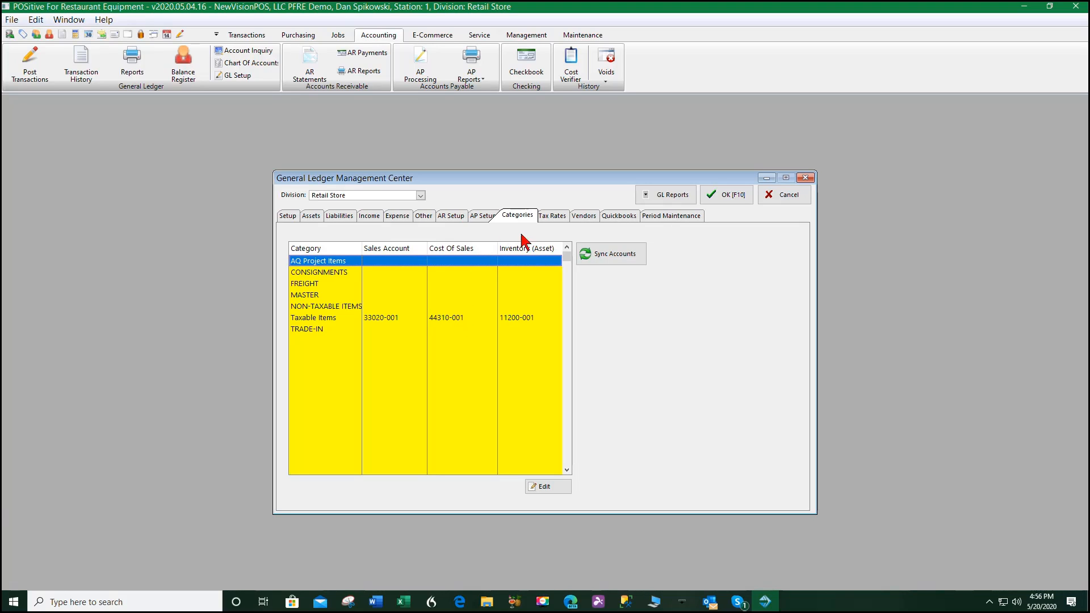
- Examine the list of state tax rates and their GL account assignments
{"action": "left_click", "coordinate": [564, 216]}
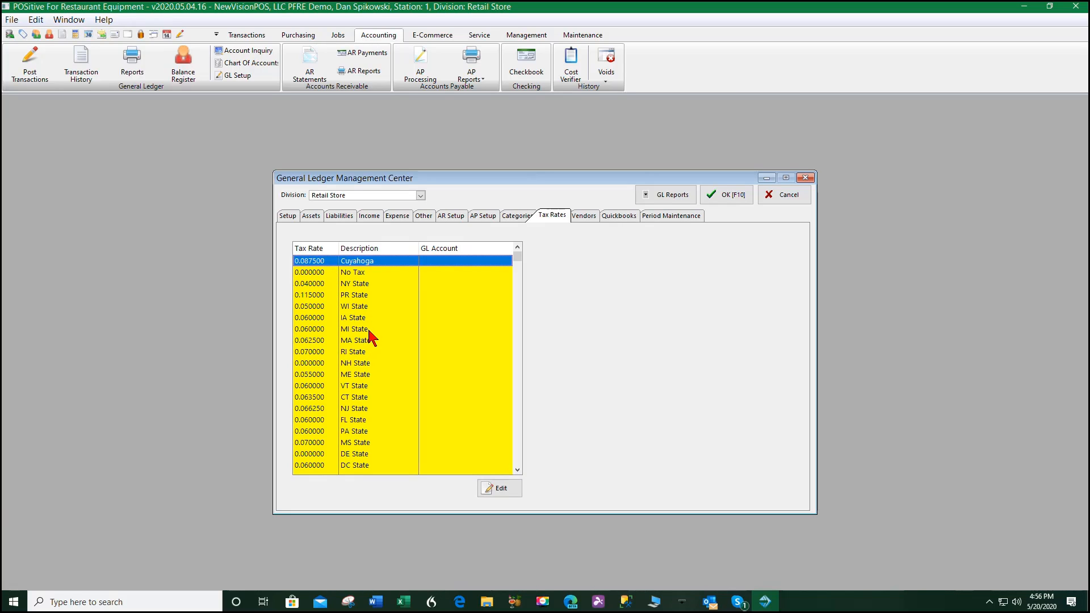
{"action": "key", "text": "Down"}
{"action": "key", "text": "Down"}
{"action": "key", "text": "Down"}
{"action": "key", "text": "Down"}
{"action": "key", "text": "Down"}
{"action": "key", "text": "Down"}
{"action": "key", "text": "Down"}
{"action": "key", "text": "Down"}
{"action": "key", "text": "Down"}
{"action": "key", "text": "Down"}
{"action": "key", "text": "Down"}
{"action": "key", "text": "Down"}
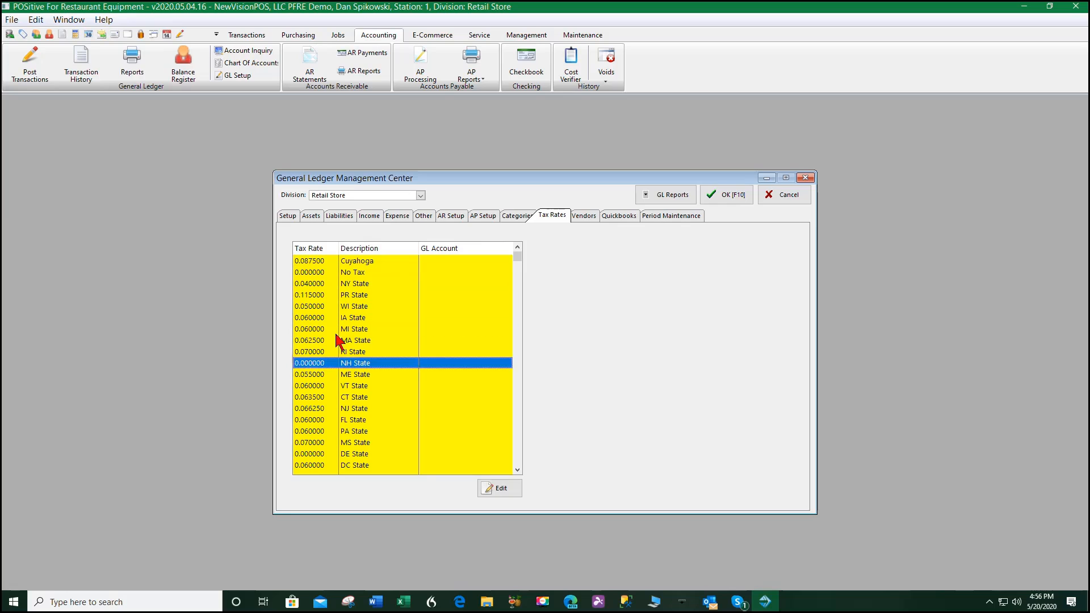
{"action": "key", "text": "Down"}
{"action": "key", "text": "Down"}
{"action": "key", "text": "Down"}
{"action": "key", "text": "Down"}
{"action": "key", "text": "Down"}
{"action": "key", "text": "Down"}
{"action": "key", "text": "Down"}
{"action": "key", "text": "Down"}
{"action": "key", "text": "Down"}
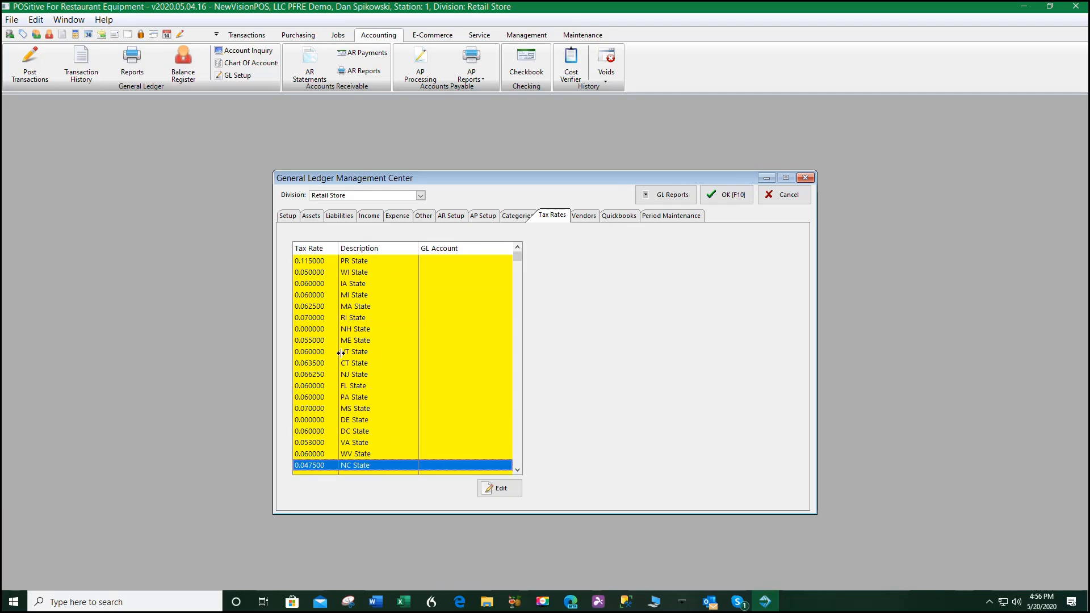
{"action": "key", "text": "Down"}
{"action": "key", "text": "Down"}
{"action": "key", "text": "Down"}
{"action": "key", "text": "Down"}
{"action": "key", "text": "Down"}
{"action": "key", "text": "Down"}
{"action": "key", "text": "Down"}
{"action": "key", "text": "Down"}
{"action": "key", "text": "Down"}
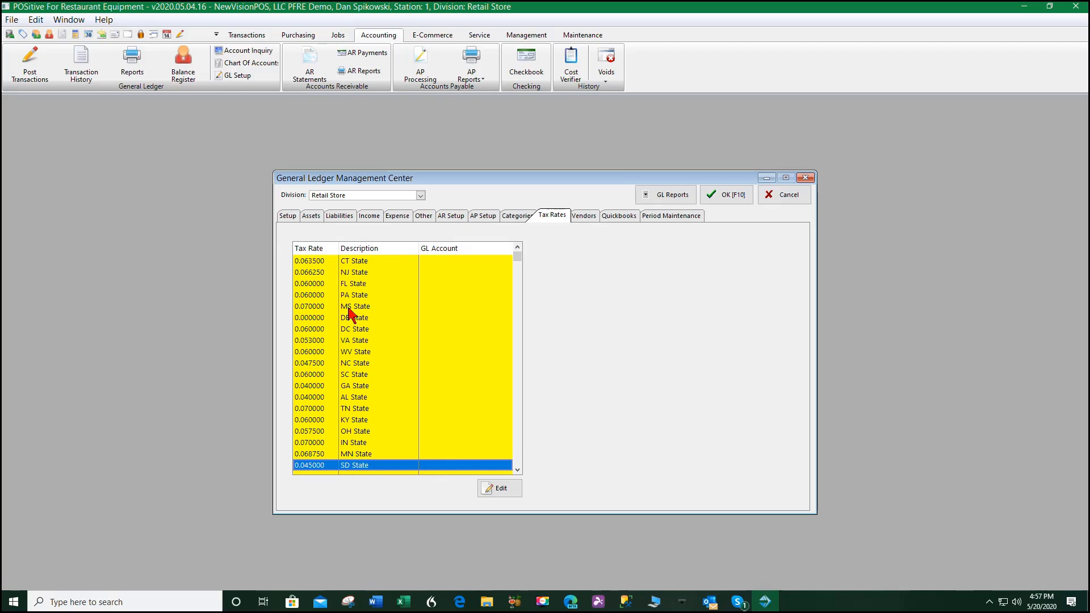
- Review the vendor accounts, Quickbooks interface options and period maintenance months, and save the general ledger setup
{"action": "left_click", "coordinate": [586, 218]}
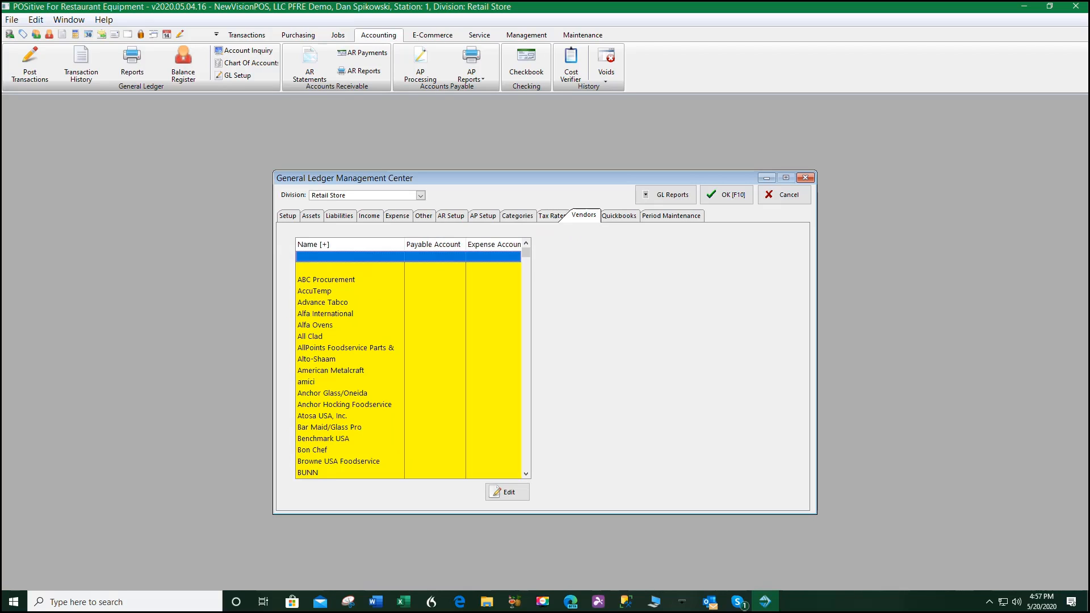
{"action": "left_click", "coordinate": [346, 280]}
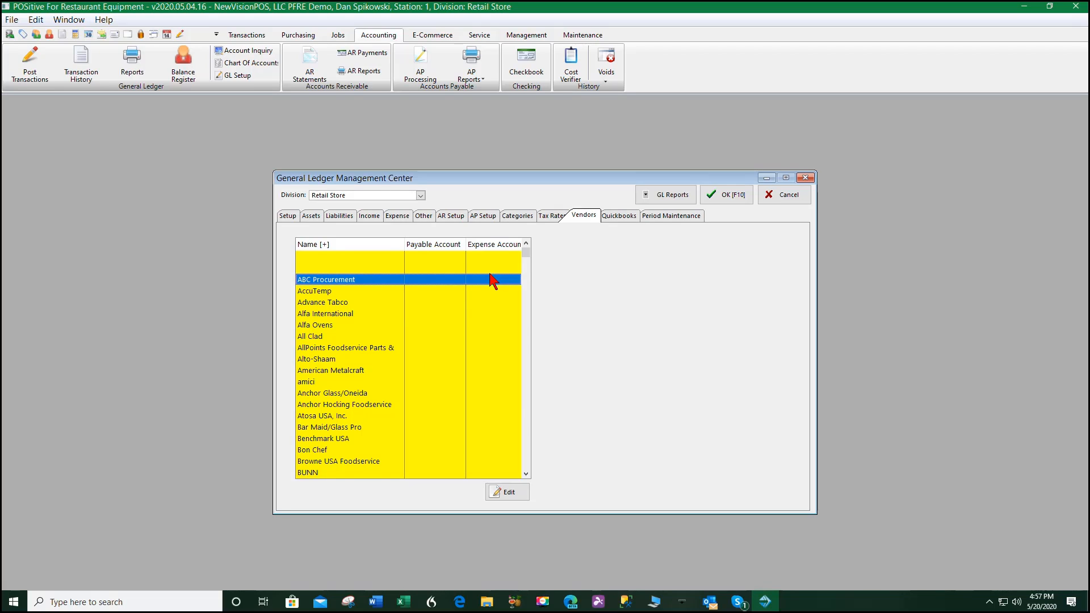
{"action": "left_click", "coordinate": [618, 215]}
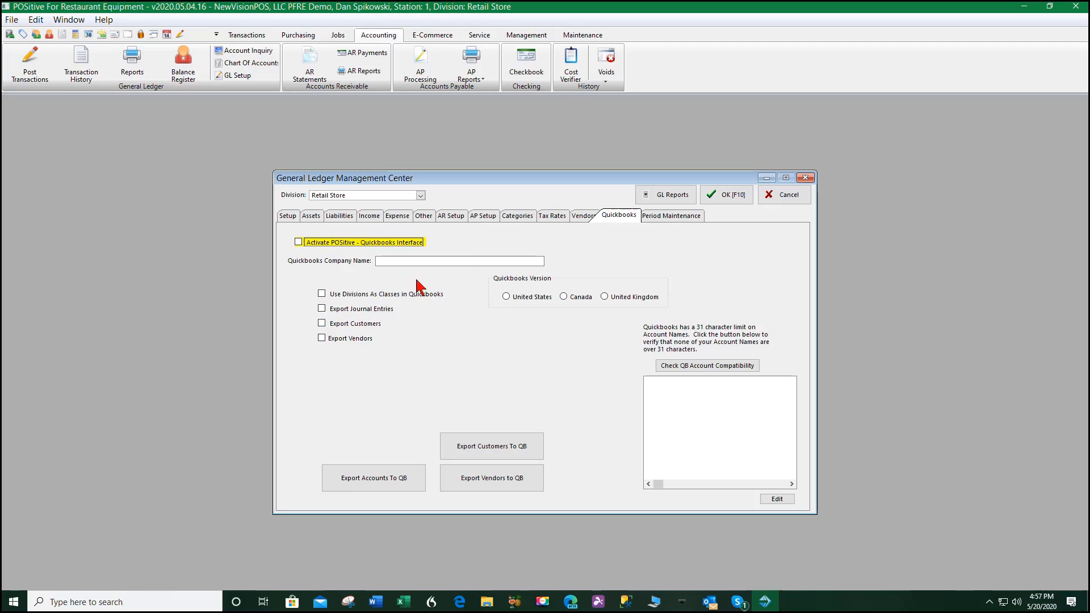
{"action": "left_click", "coordinate": [667, 220]}
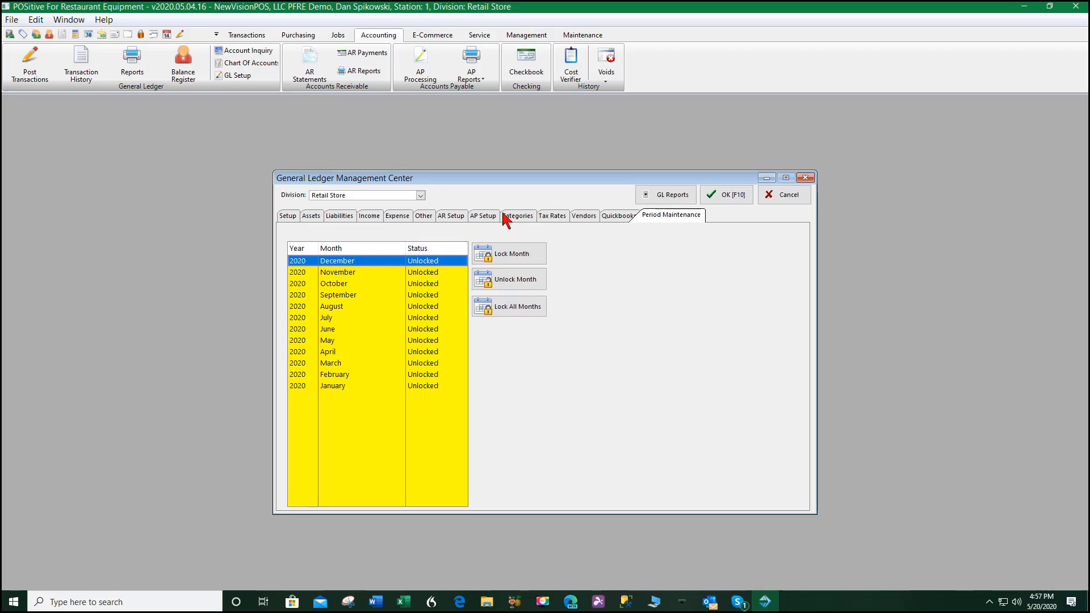
{"action": "left_click", "coordinate": [730, 196]}
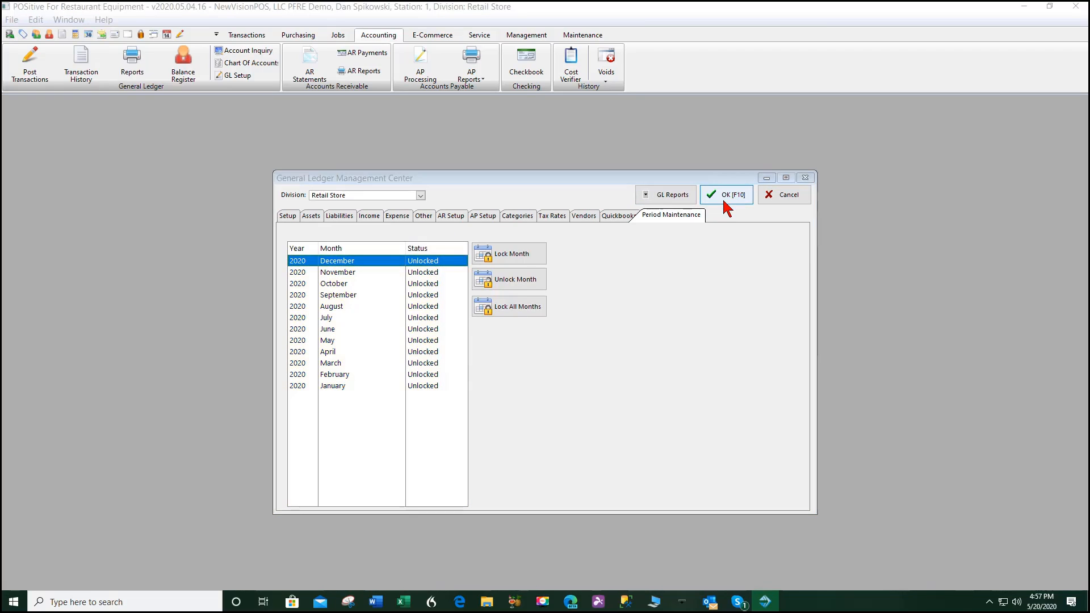